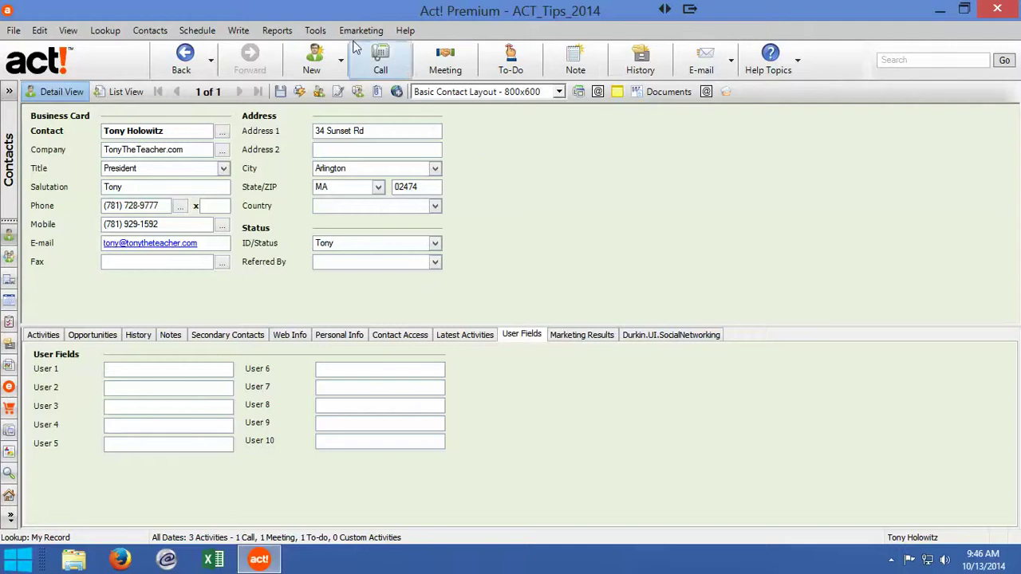
Open the current contact layout for editing in the Layout Designer.
click(313, 30)
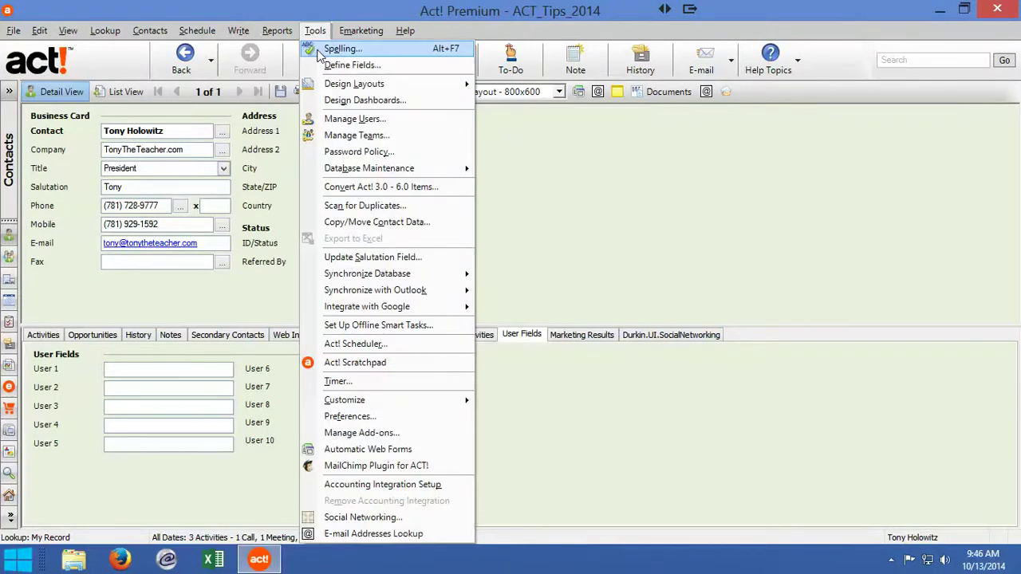
mouse_move(393, 83)
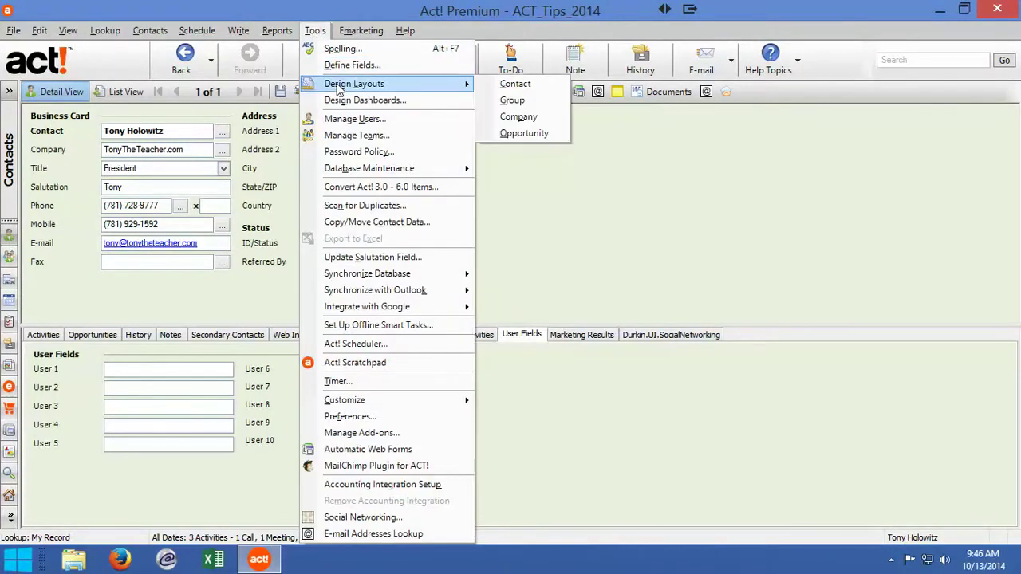
click(524, 85)
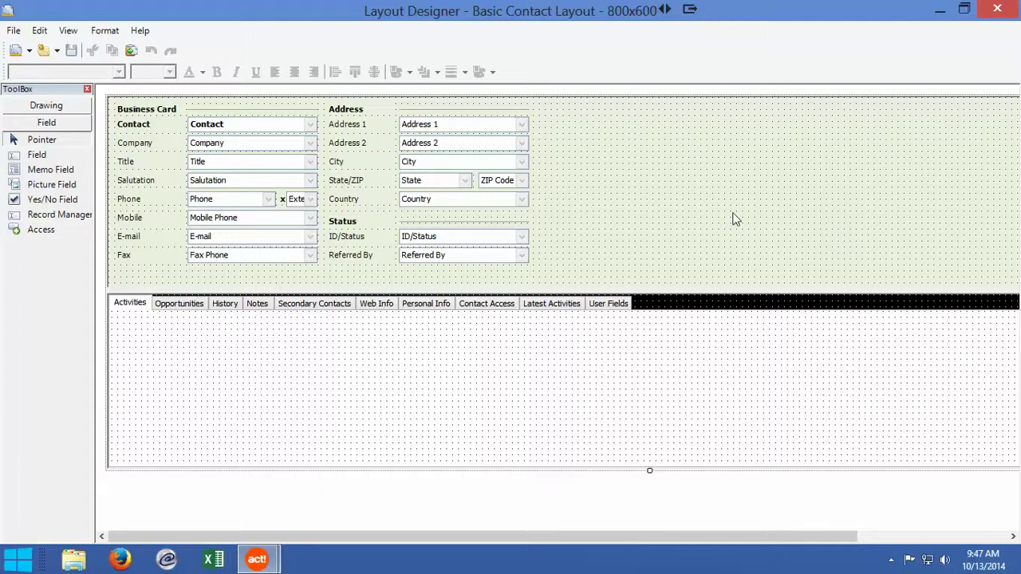
Save a copy of the layout under the name "Basic Contact Layout - 800x600 User Field 1".
click(13, 32)
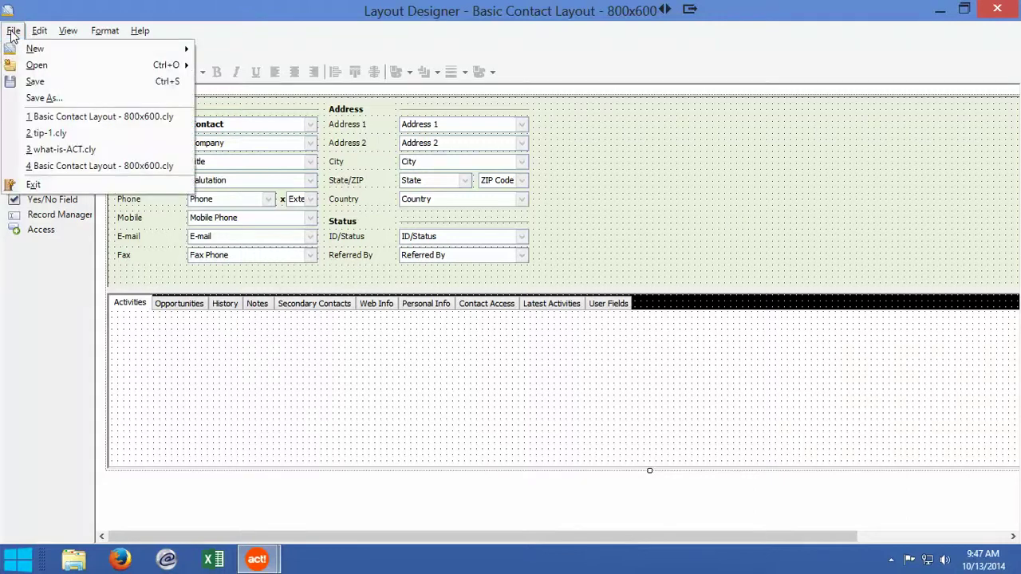
click(35, 98)
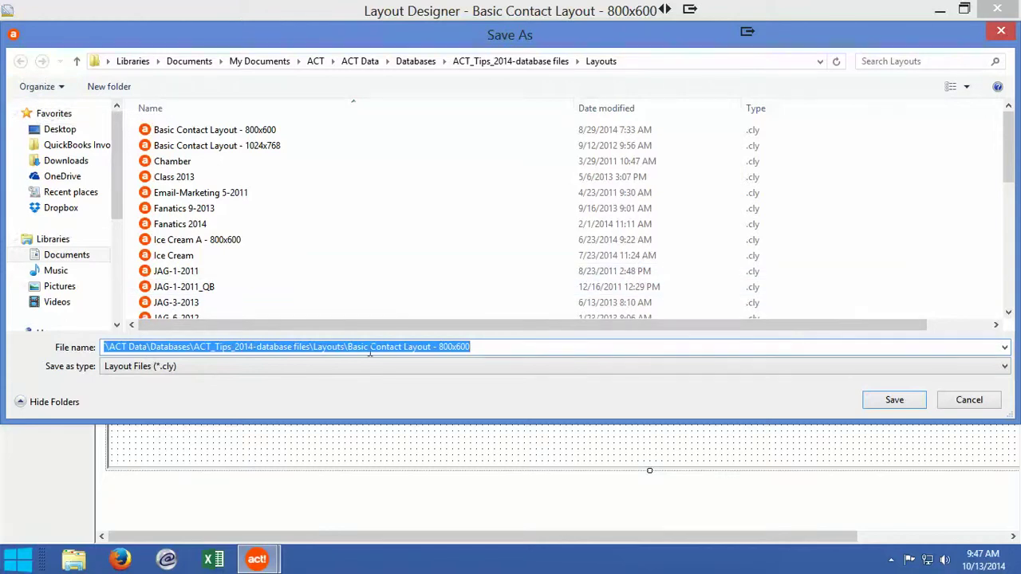
click(481, 346)
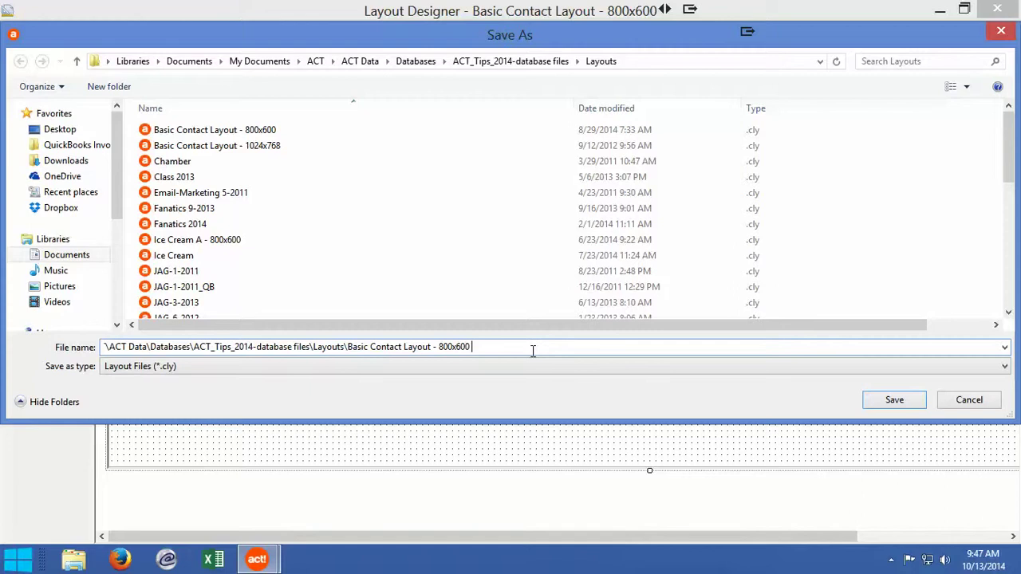
text(User Field 1)
click(895, 399)
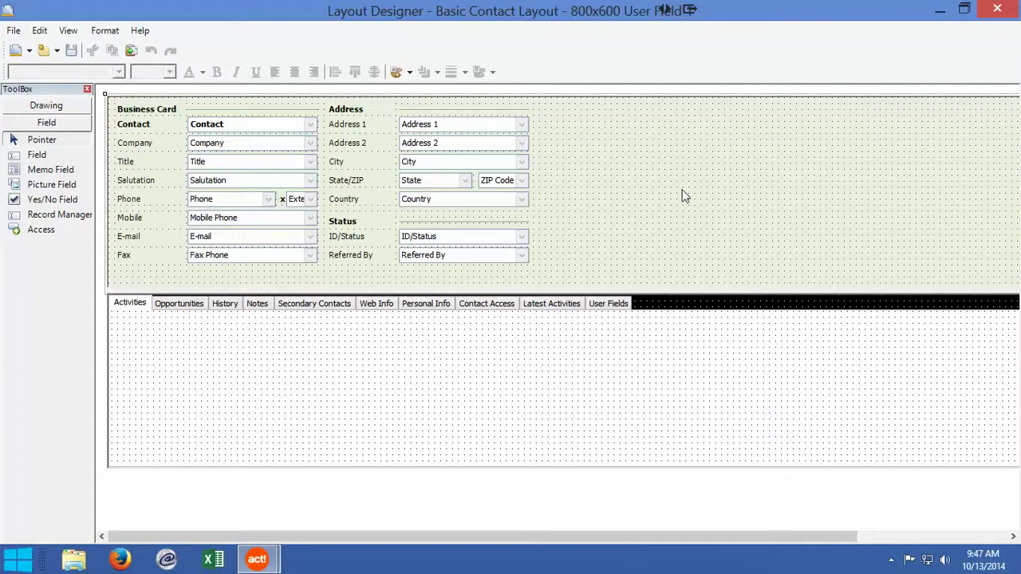
Select the User 1 label among the layout's user fields, then save the layout and close the designer.
click(599, 307)
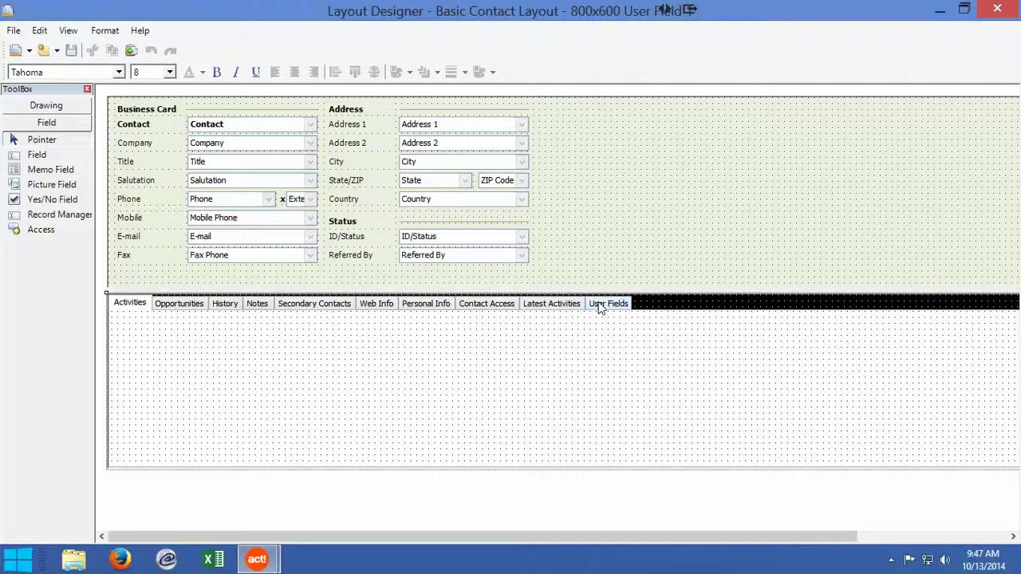
click(601, 308)
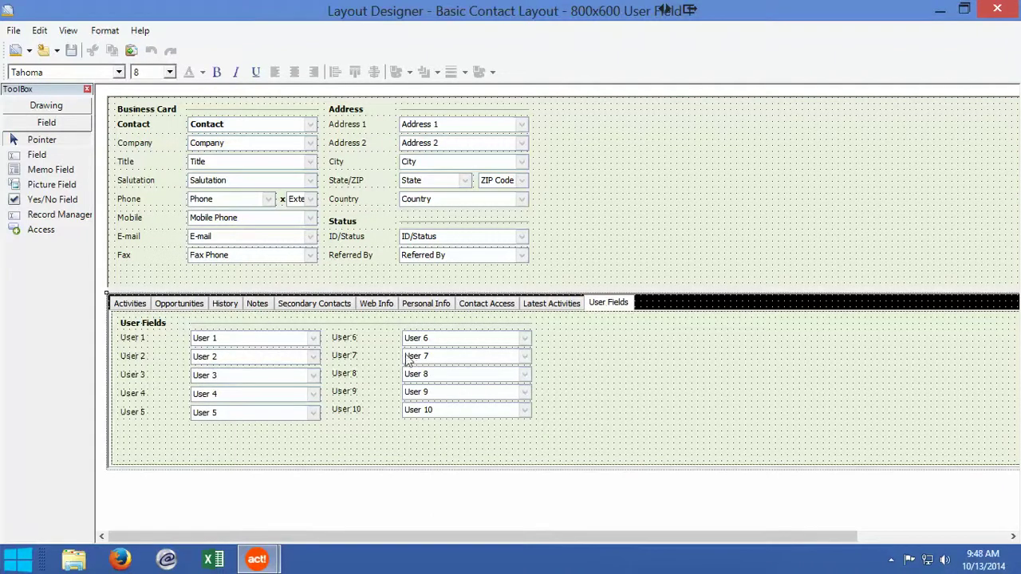
click(133, 341)
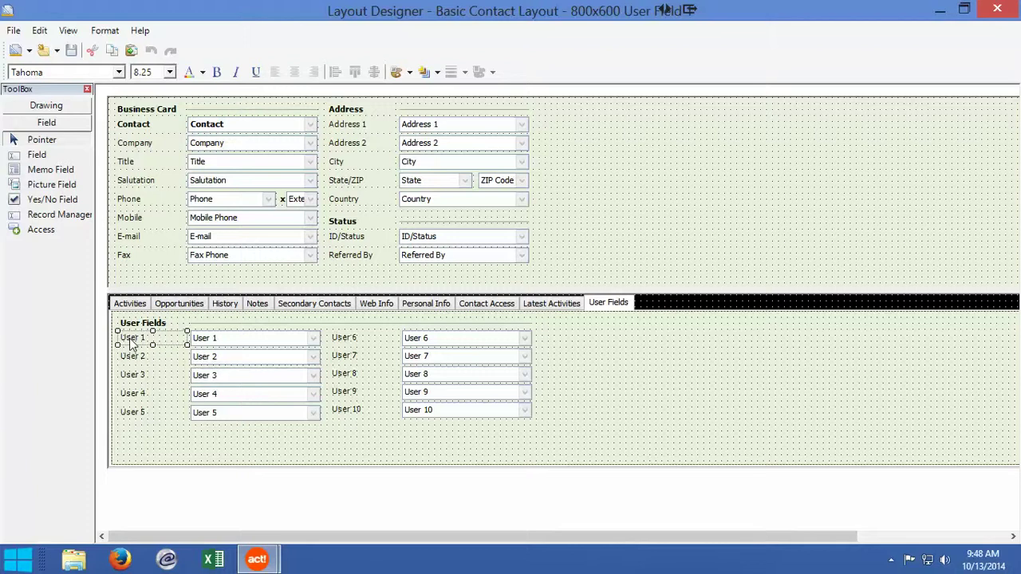
click(71, 50)
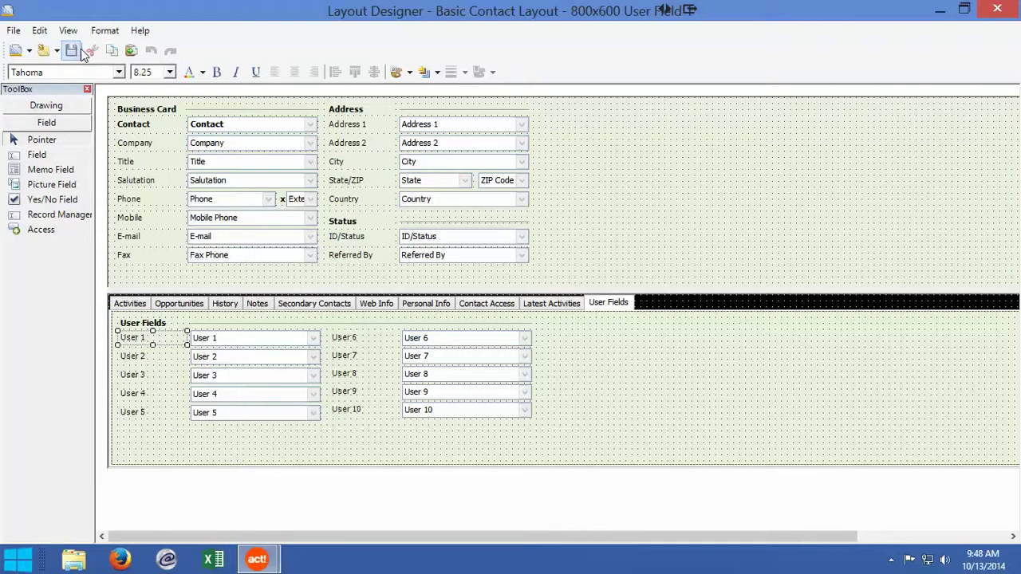
click(997, 9)
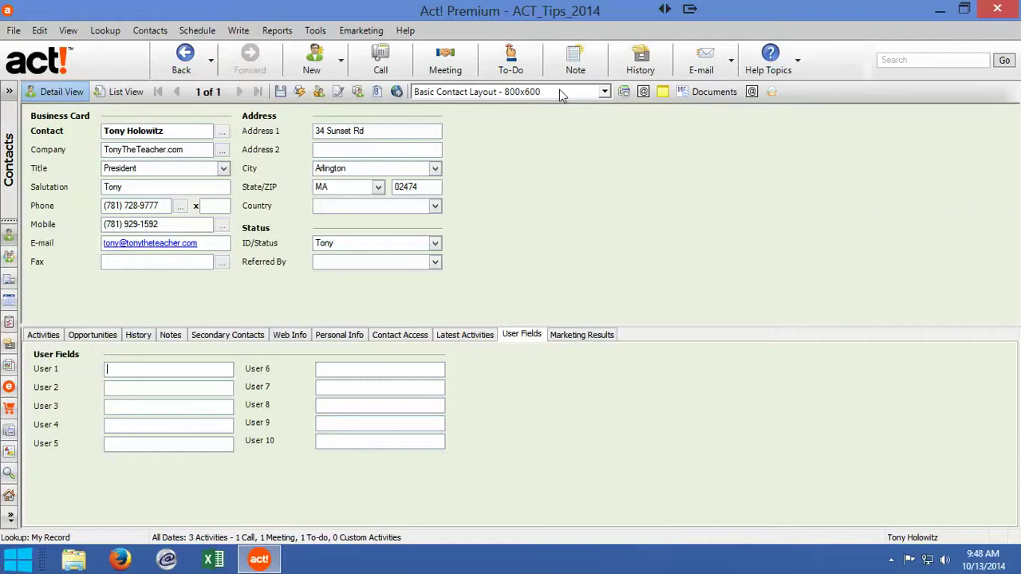
Switch the contact detail view to the "Basic Contact Layout - 800x600 User Field 1" layout.
click(604, 91)
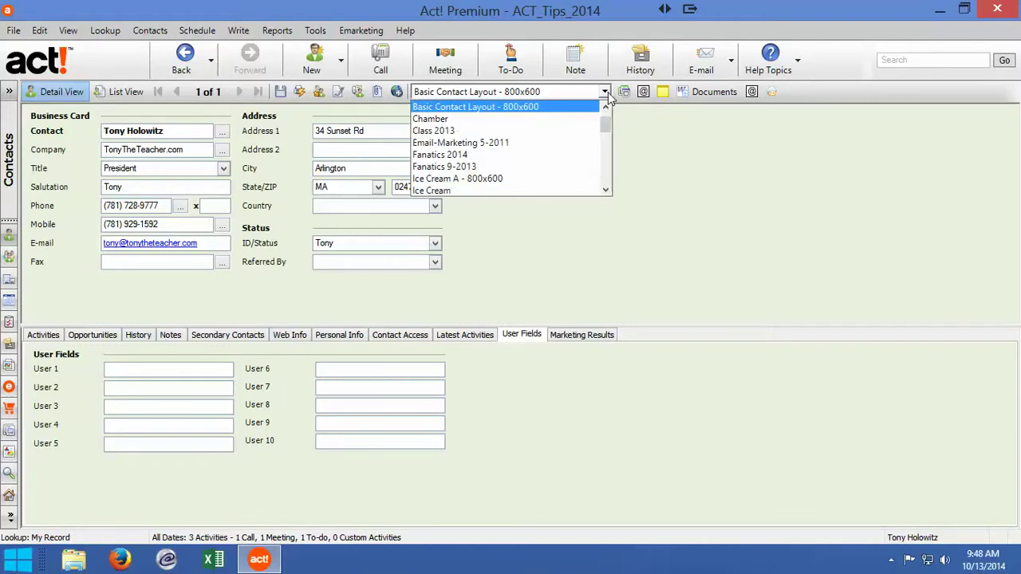
click(605, 190)
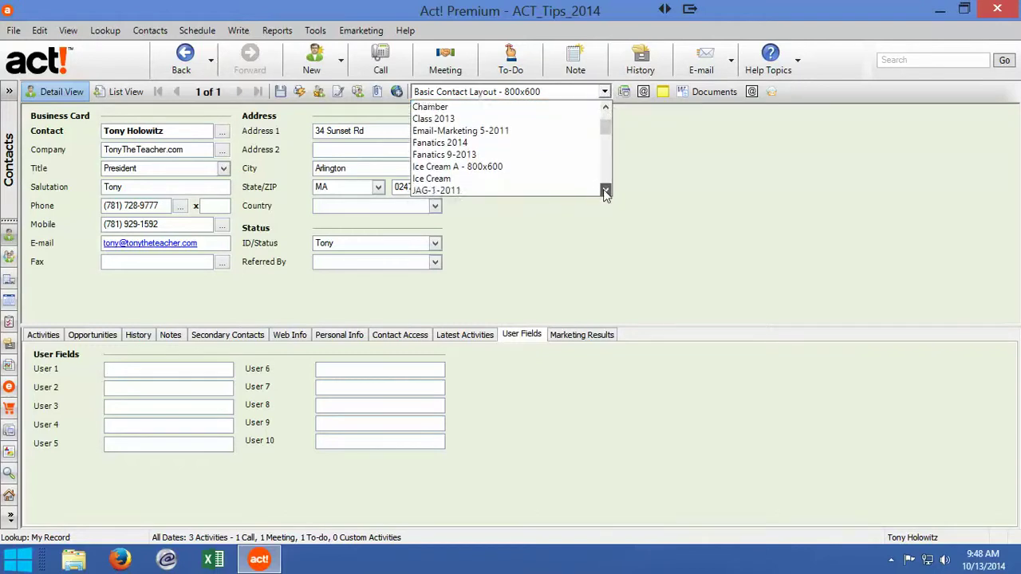
click(605, 190)
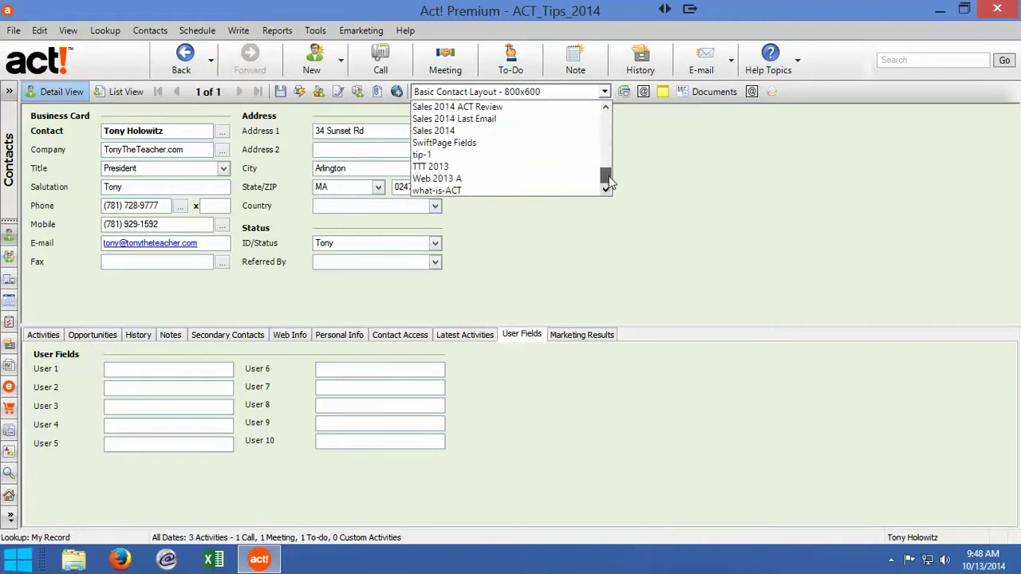
drag(605, 175, 605, 114)
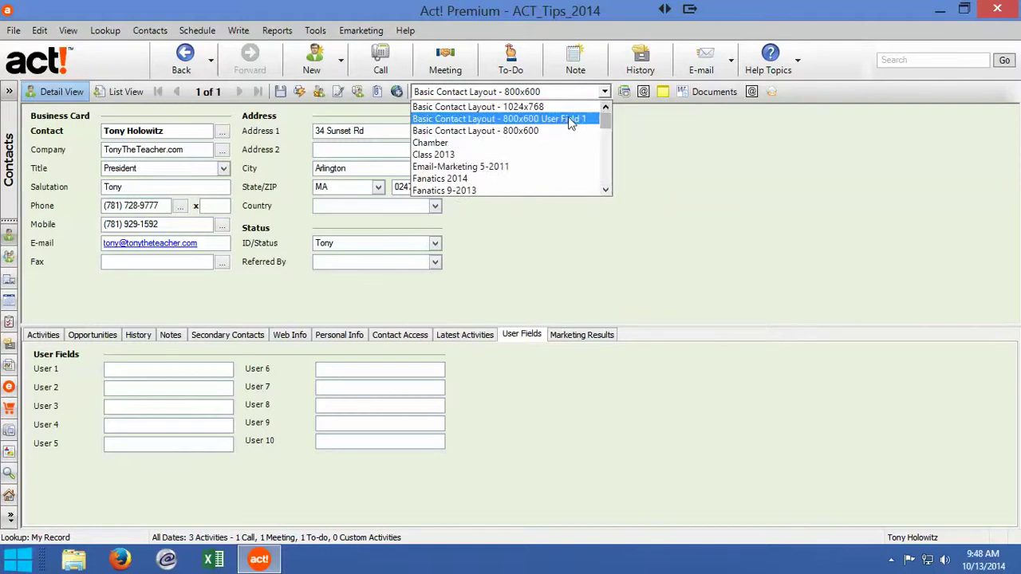
click(569, 120)
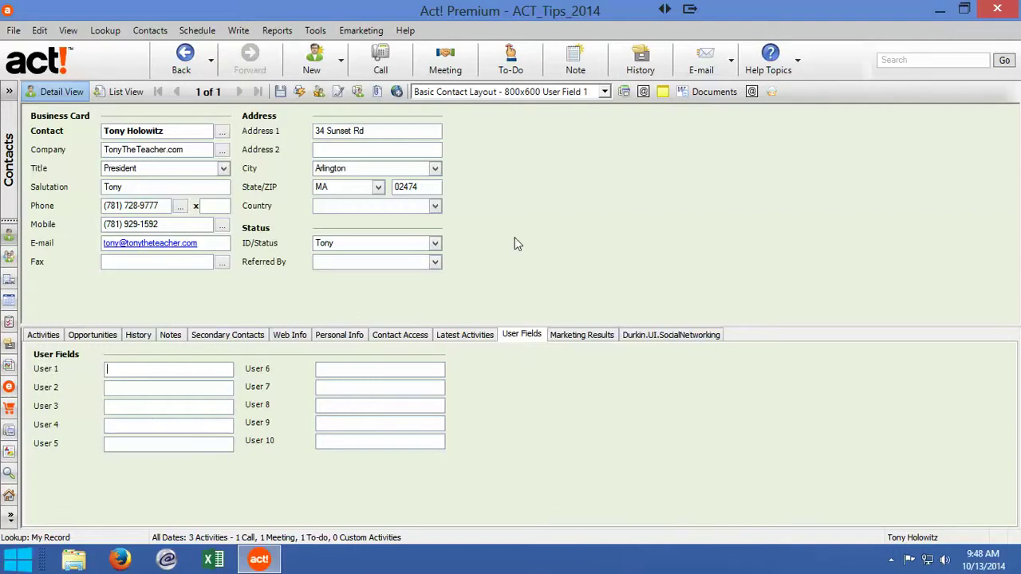
Rename the contact field User 1 to "Color" in the field definitions, keeping its default behavior and trigger settings.
click(315, 31)
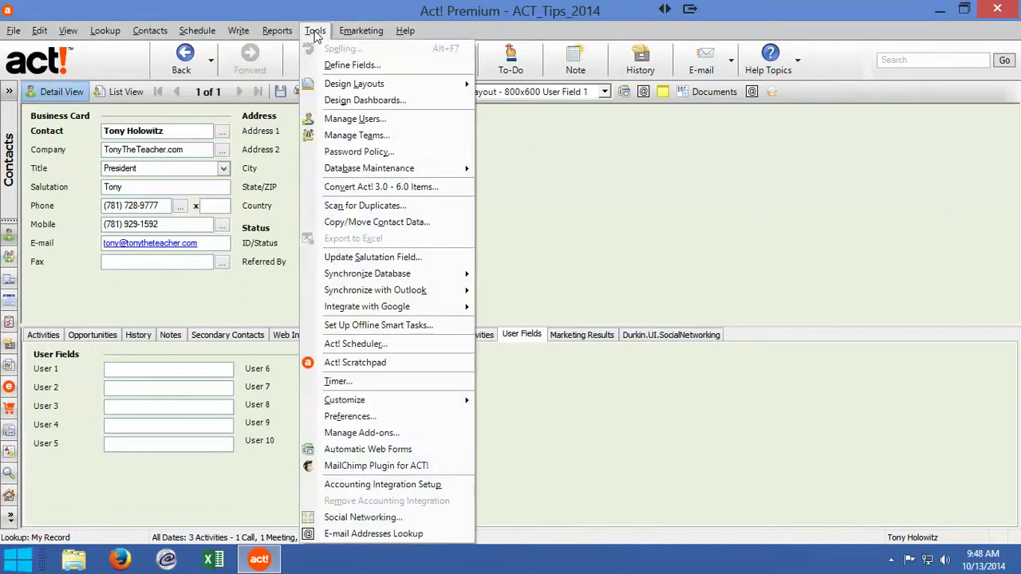
click(343, 66)
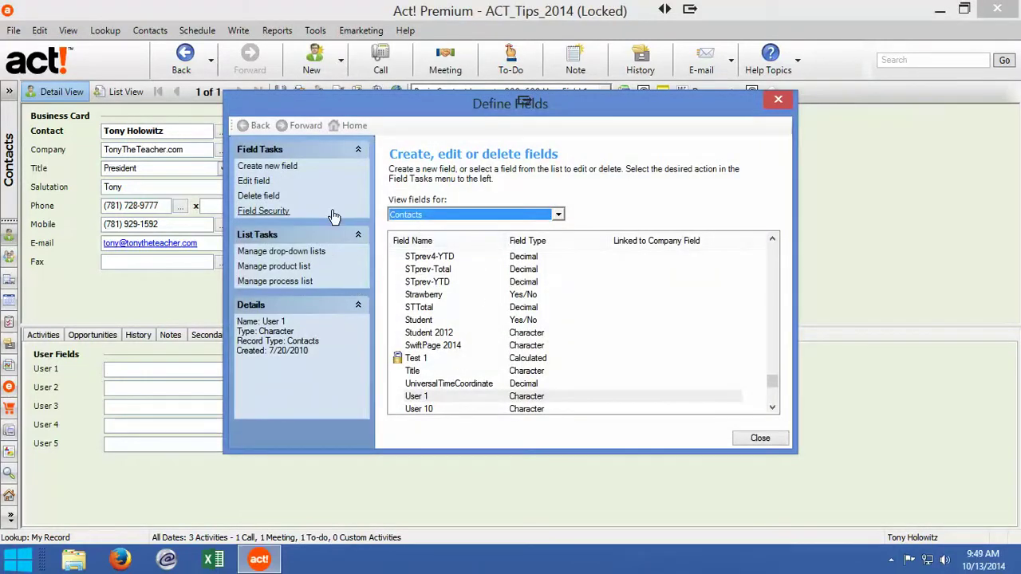
click(253, 182)
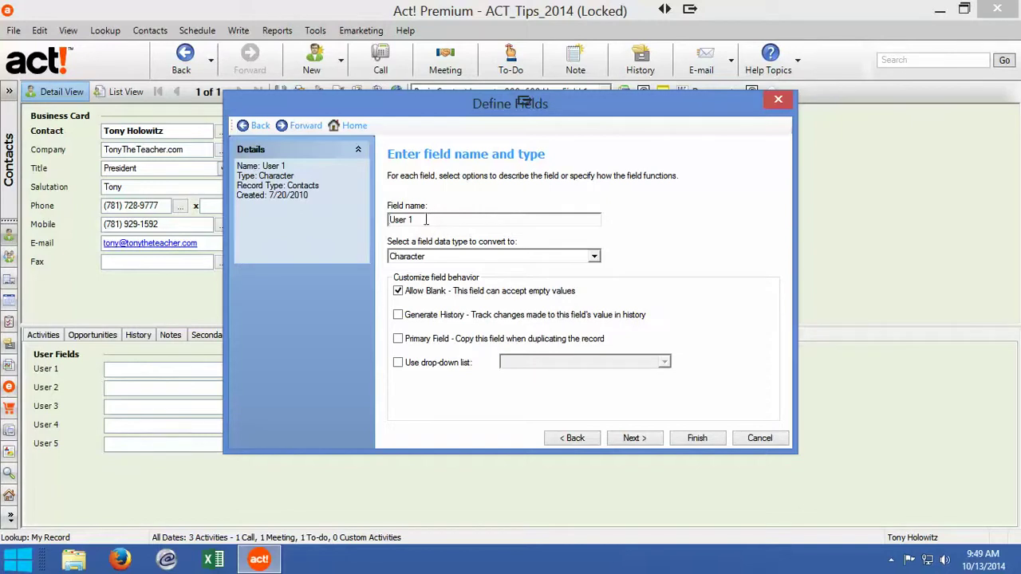
drag(425, 220, 366, 226)
text(Color)
click(633, 438)
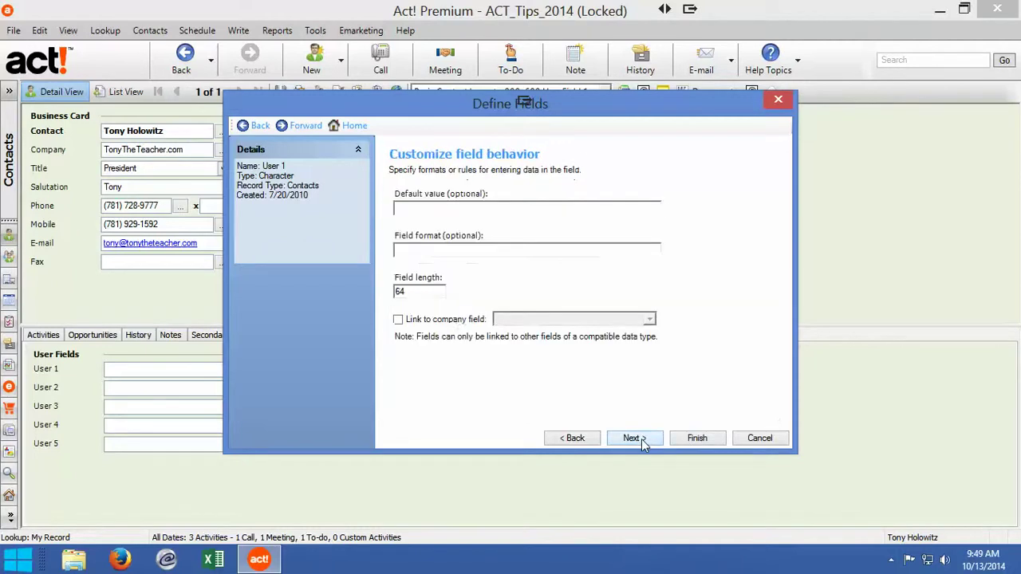
click(641, 439)
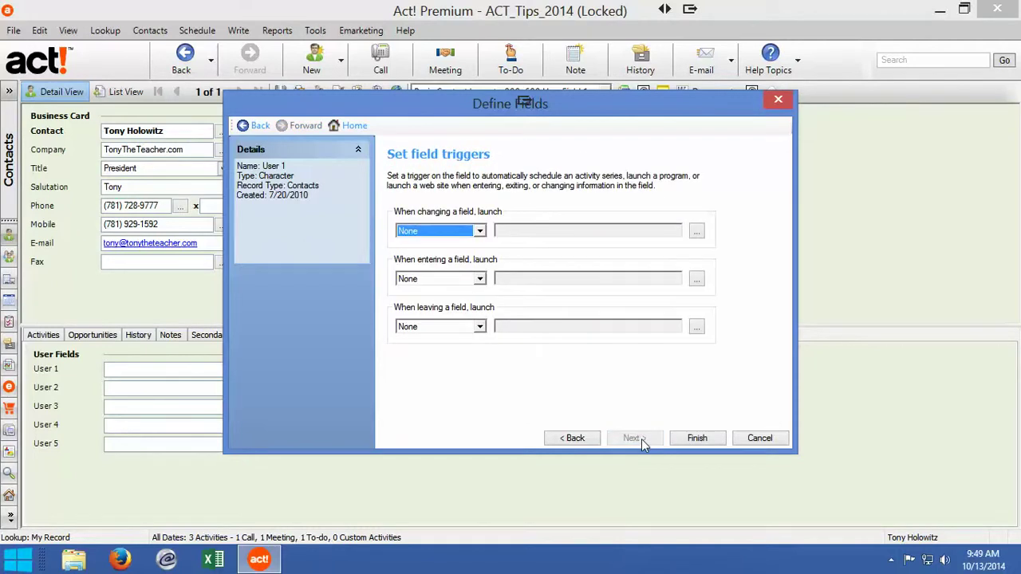
click(695, 439)
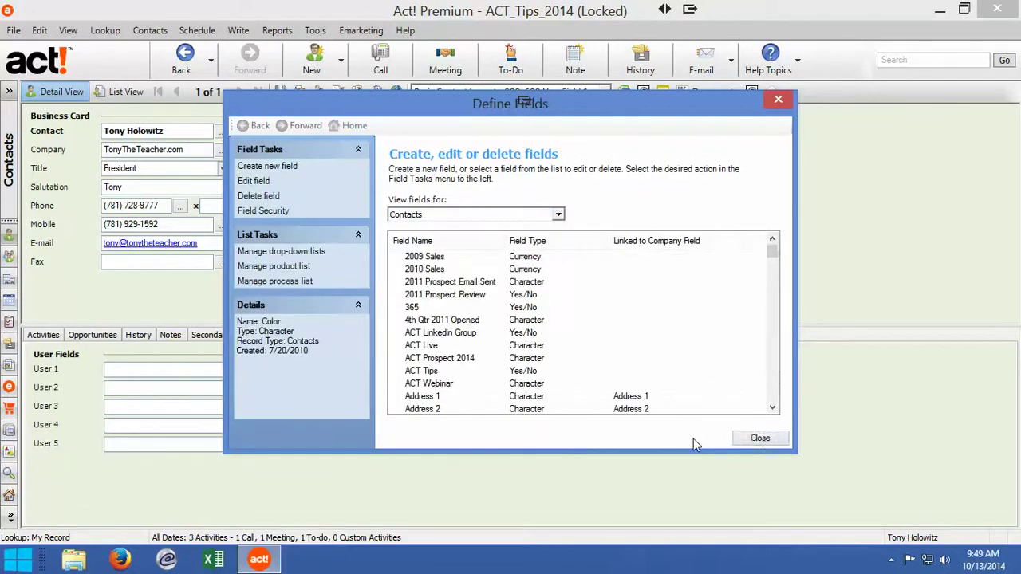
click(760, 439)
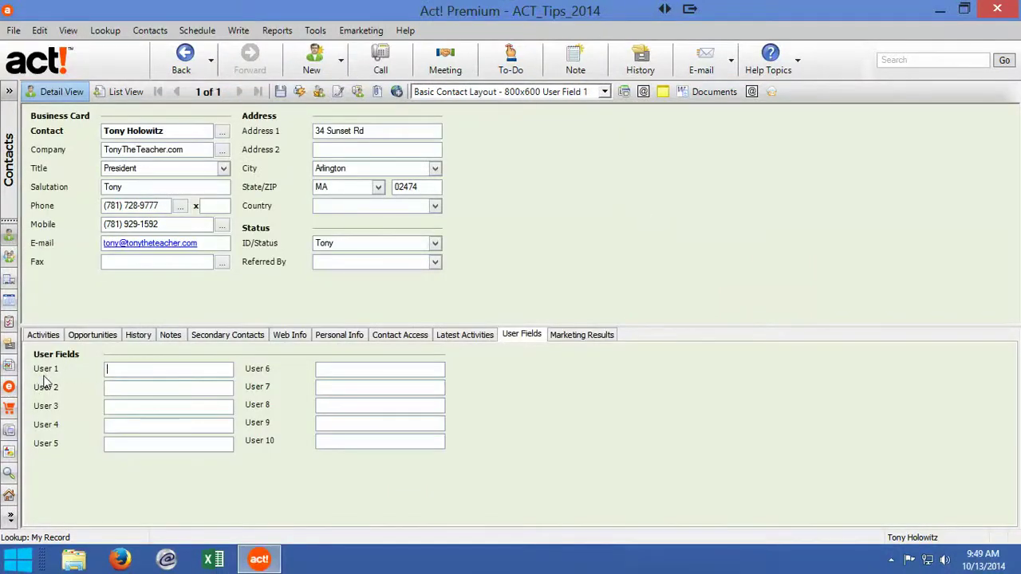
Reload the User Field 1 layout by switching to the Chamber layout and back, and check the labels of its user fields.
click(605, 93)
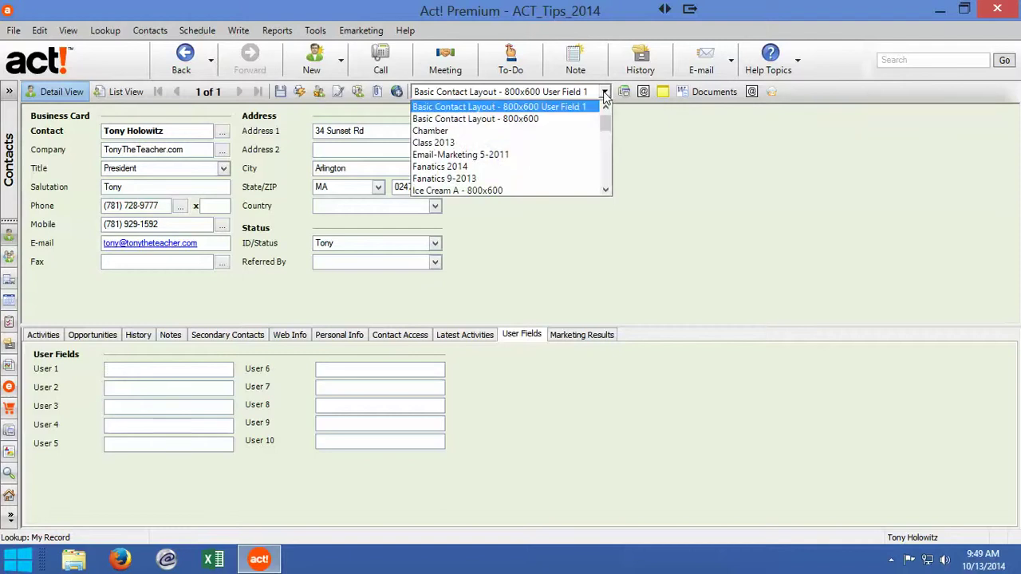
click(435, 128)
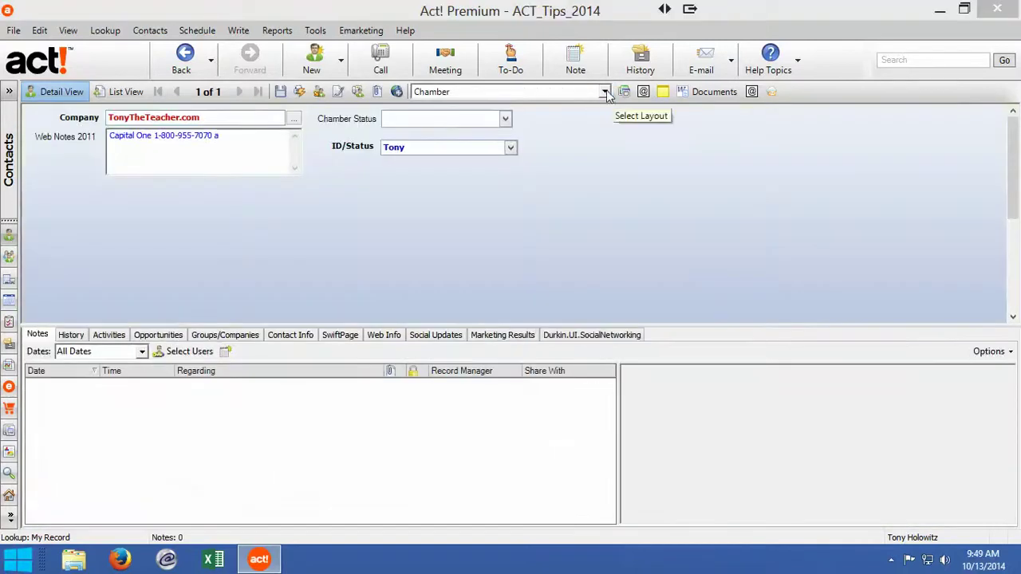
click(605, 92)
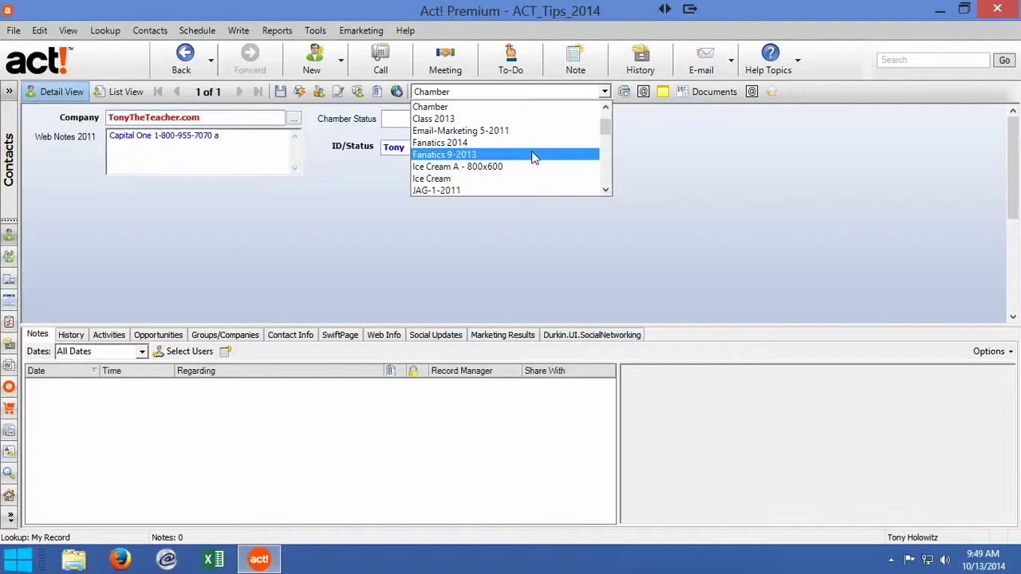
click(662, 132)
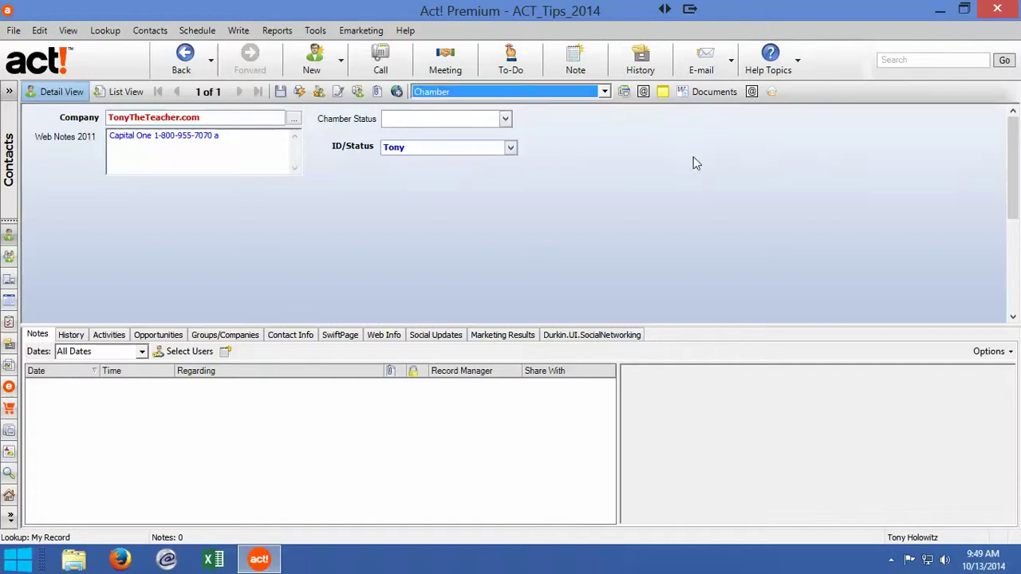
key(Up)
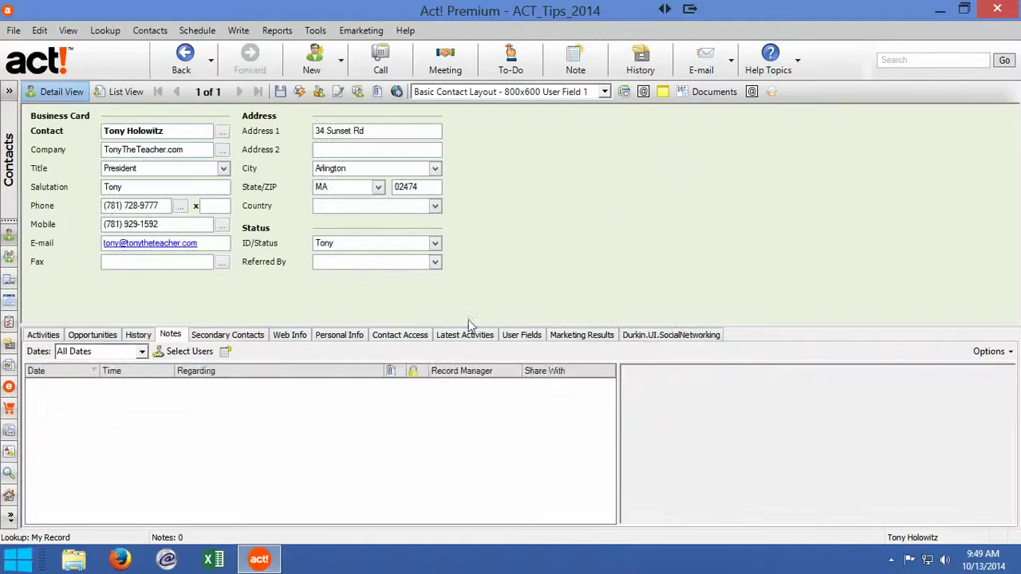
click(522, 338)
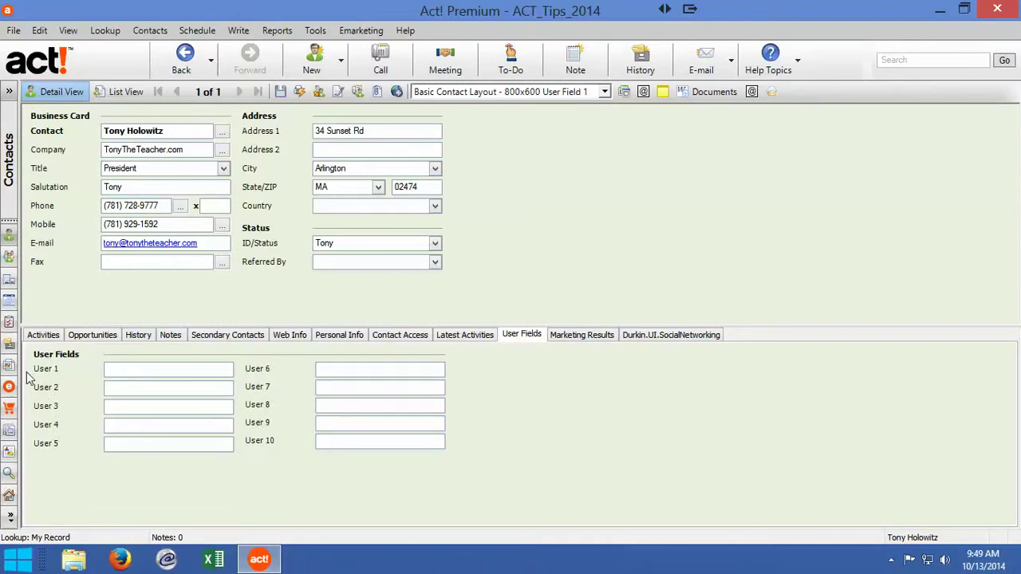